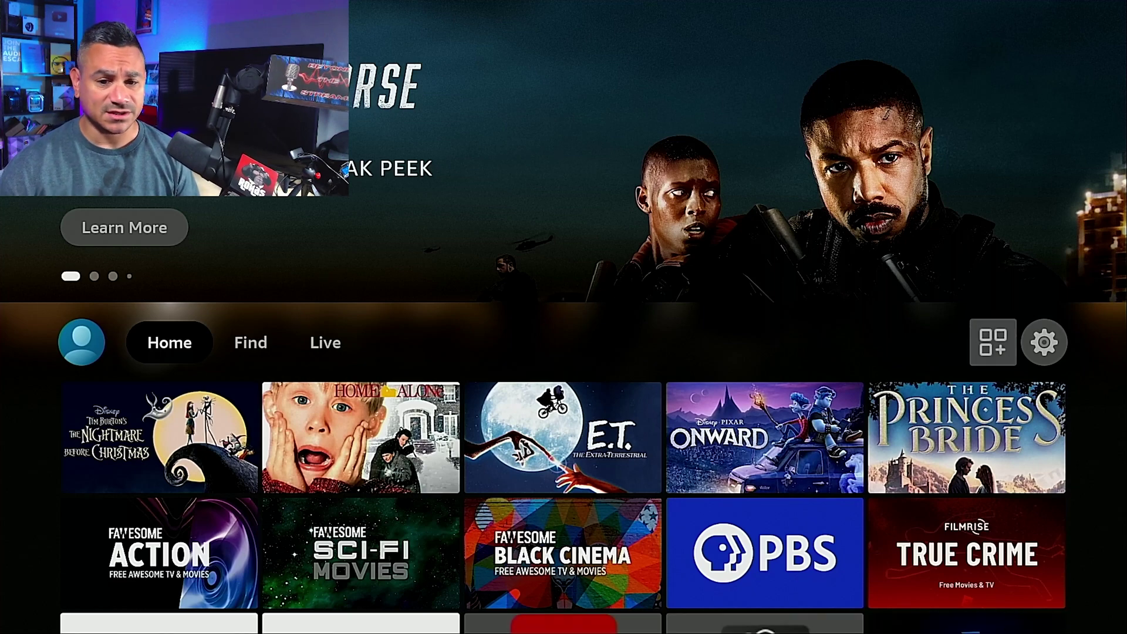
# Open the My Fire TV settings and bring up the description of Developer options
pyautogui.press('Left')
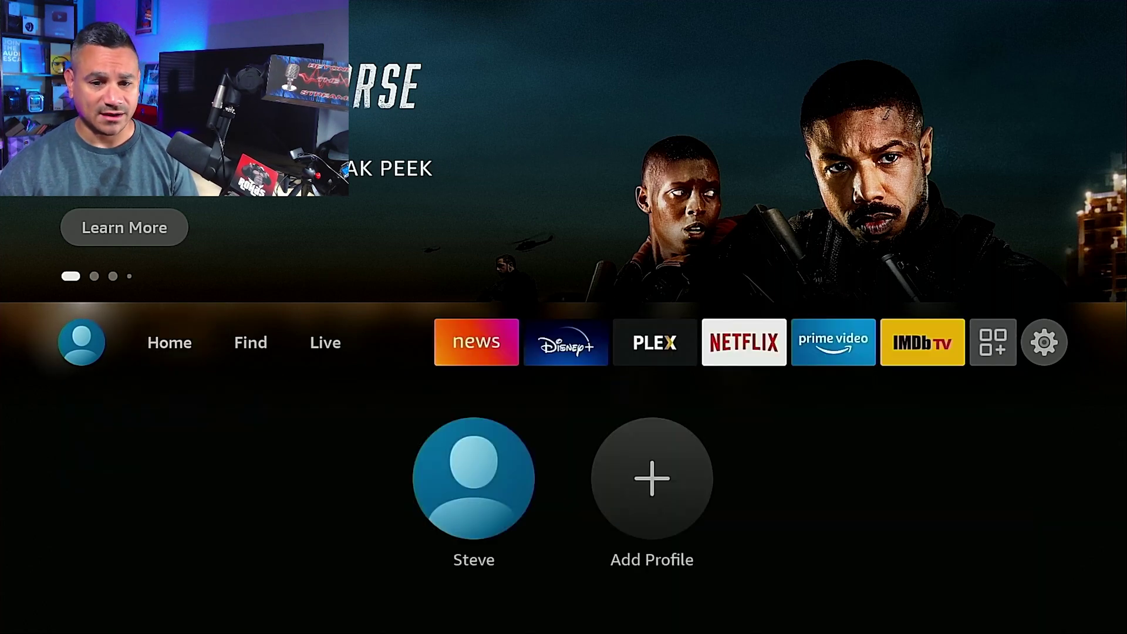
pyautogui.press('Left')
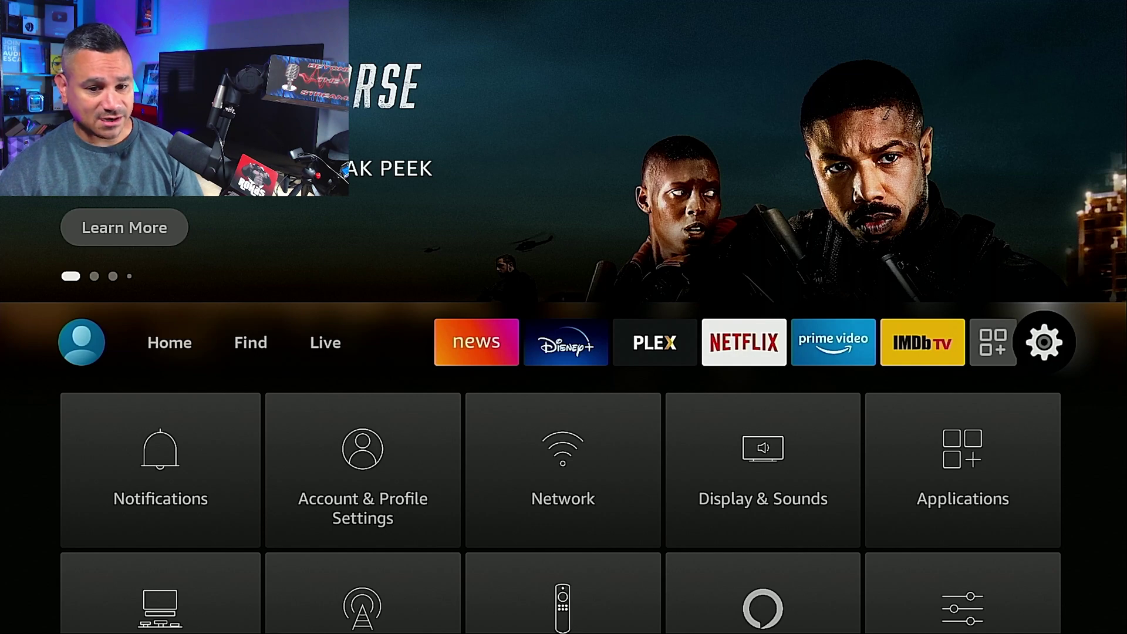
pyautogui.press('Down')
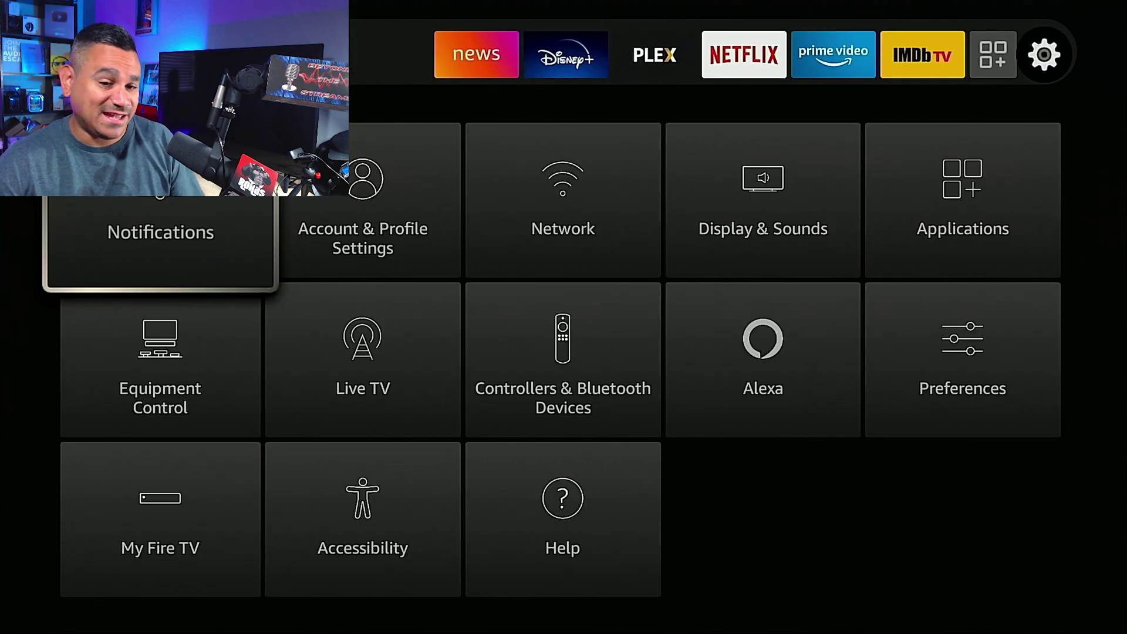
pyautogui.press('Down')
pyautogui.press('Down')
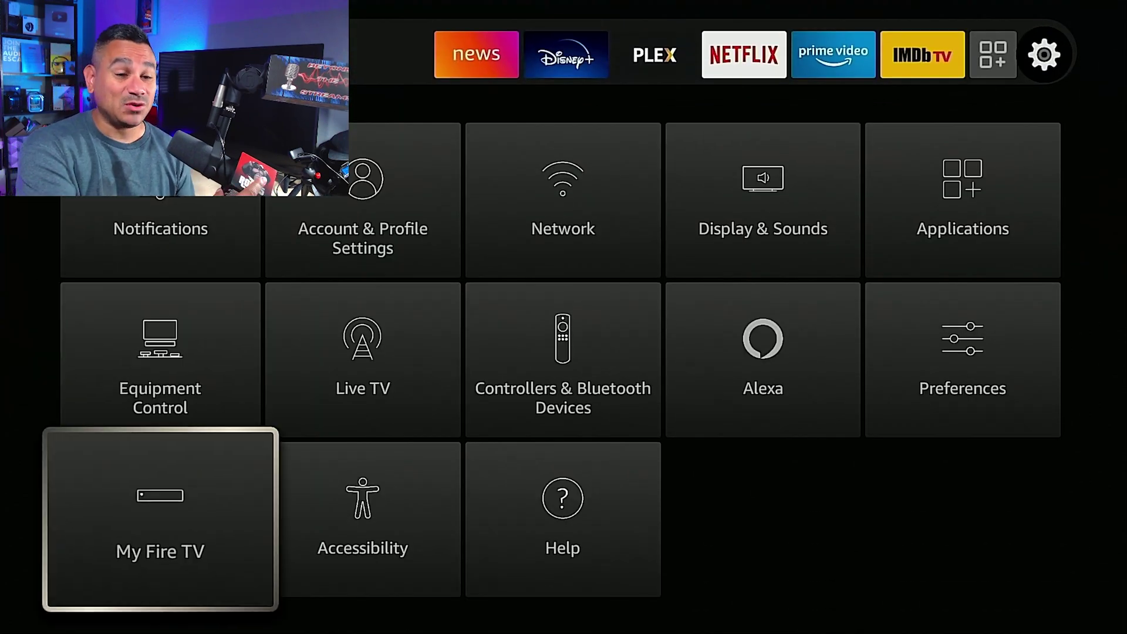
pyautogui.press('Return')
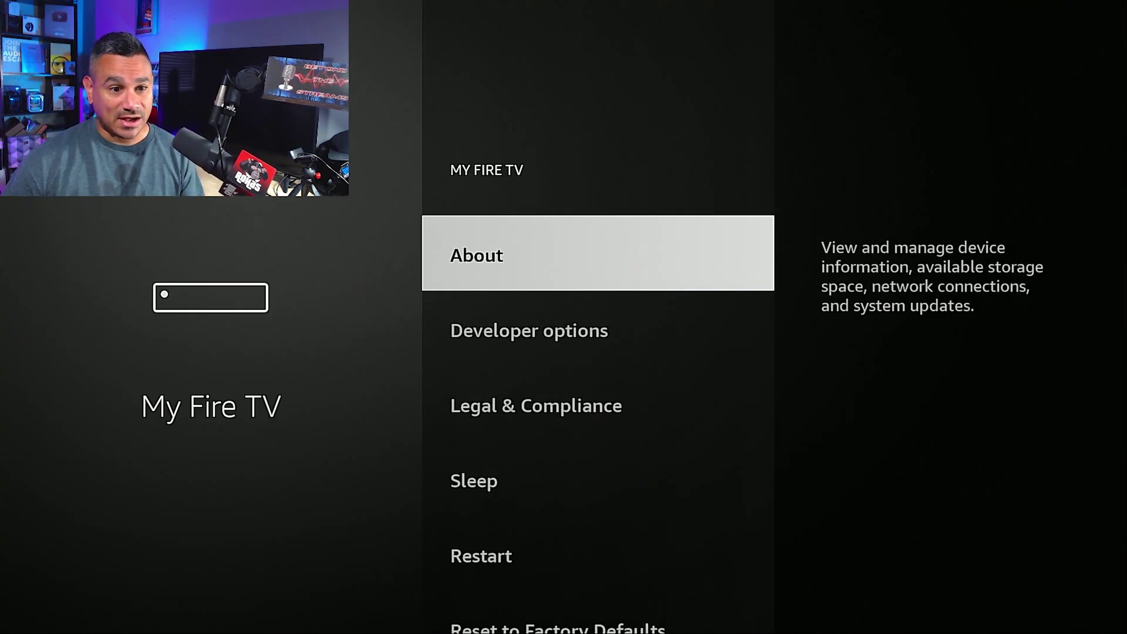
pyautogui.press('Down')
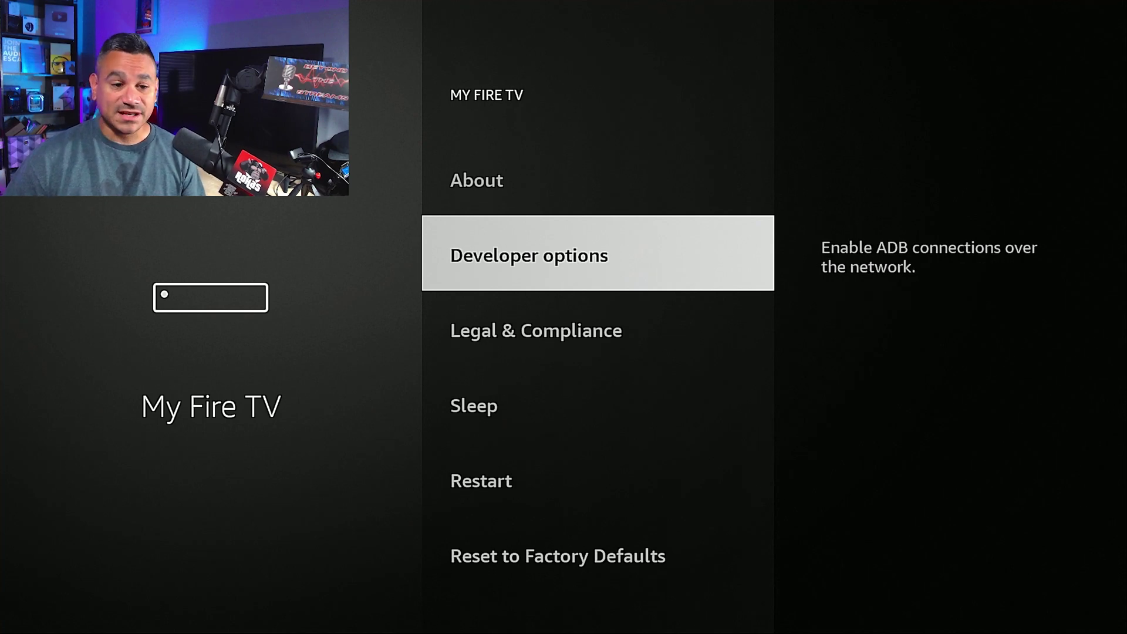
# Check the internal storage space under Manage Installed Applications in the Applications settings
pyautogui.press('Escape')
pyautogui.press('Up')
pyautogui.press('Up')
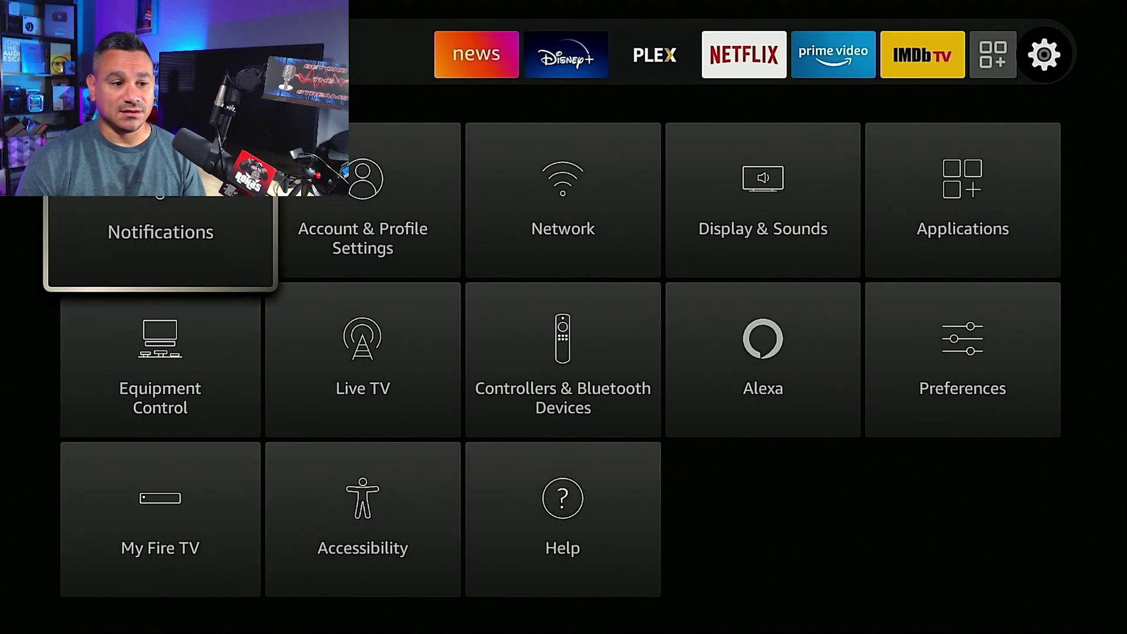
pyautogui.press('Right')
pyautogui.press('Right')
pyautogui.press('Right')
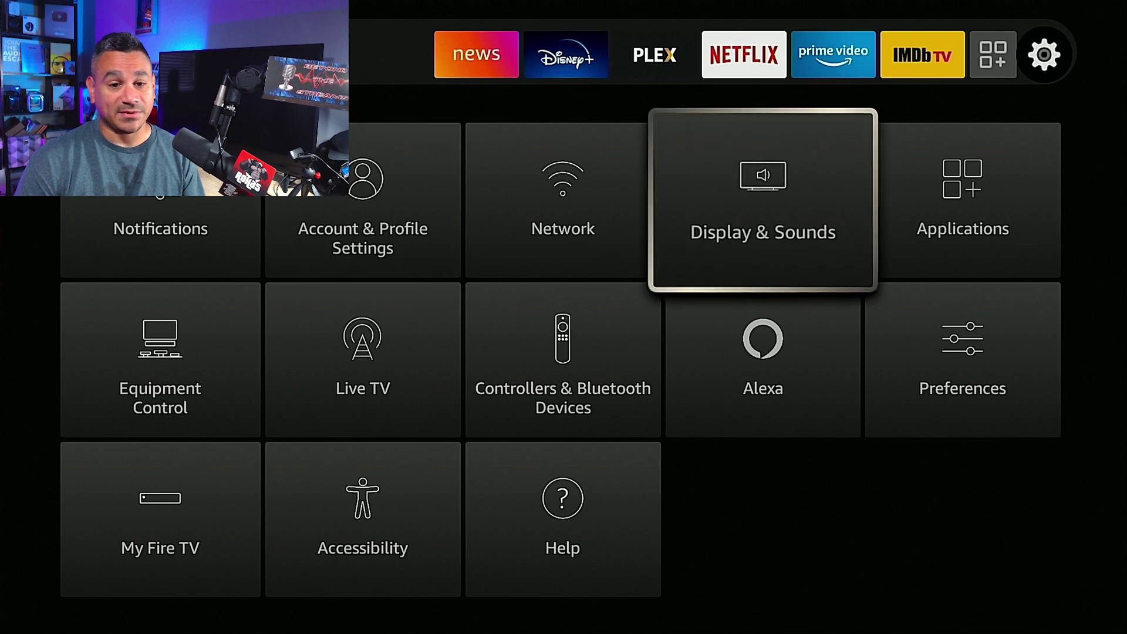
pyautogui.press('Right')
pyautogui.press('Return')
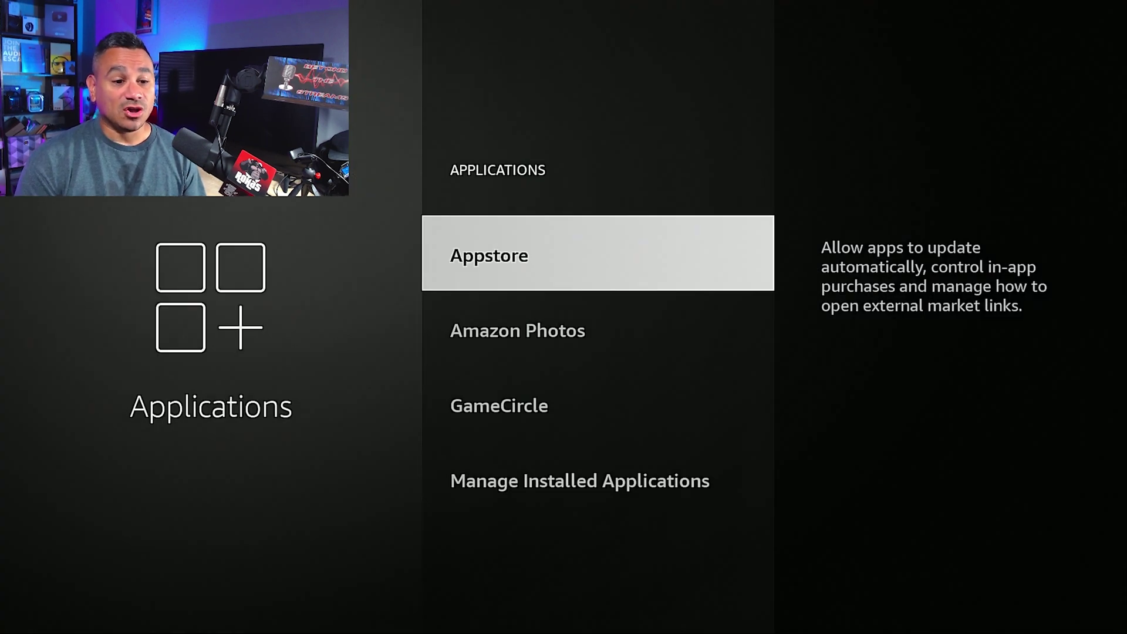
pyautogui.press('Down')
pyautogui.press('Down')
pyautogui.press('Down')
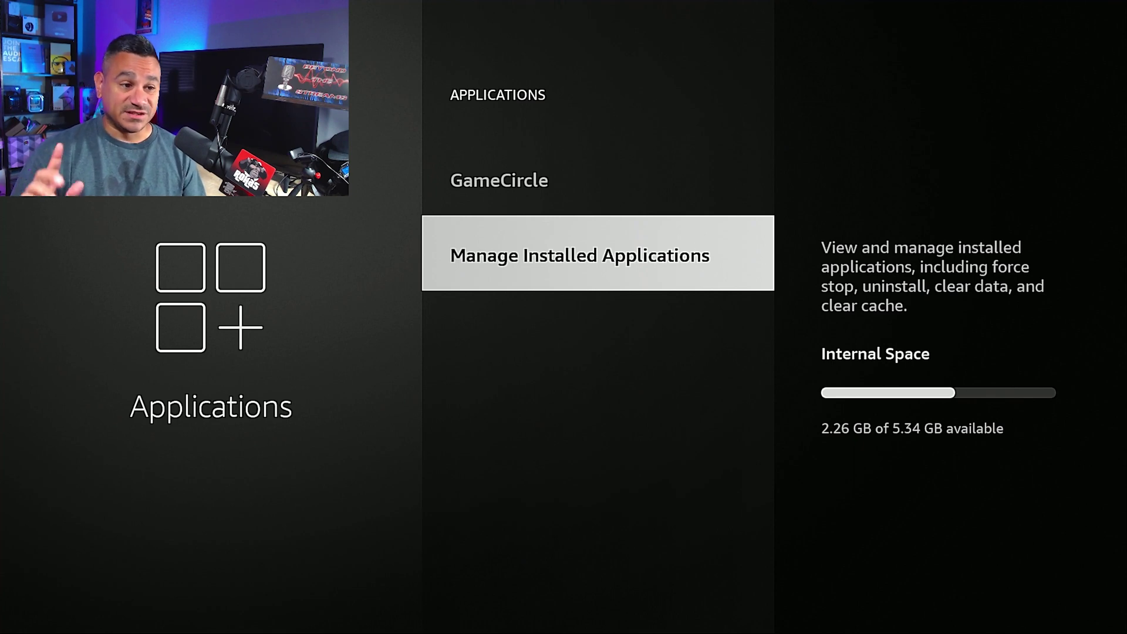
# Look through the My Fire TV options down to Reset to Factory Defaults and go back to the settings overview
pyautogui.press('Escape')
pyautogui.press('Down')
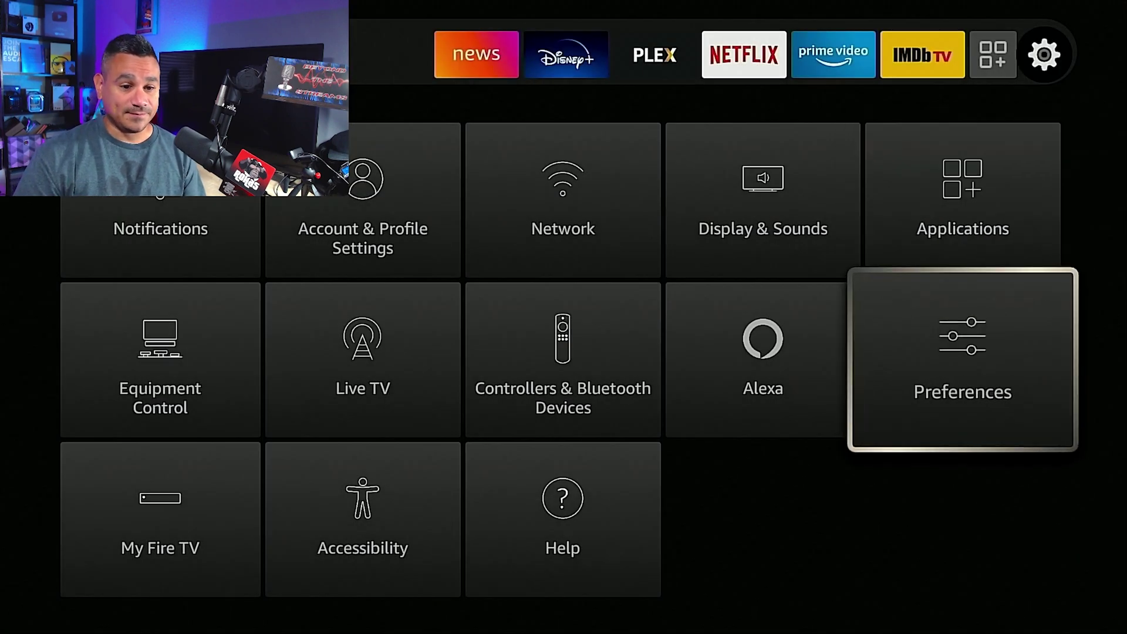
pyautogui.press('Left')
pyautogui.press('Left')
pyautogui.press('Left')
pyautogui.press('Left')
pyautogui.press('Down')
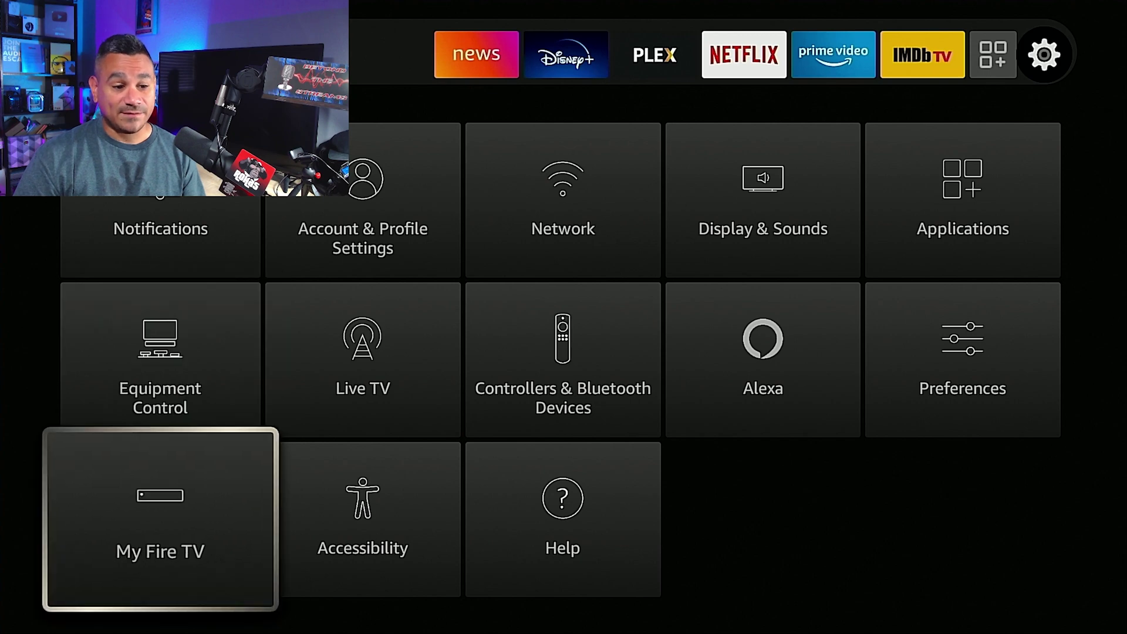
pyautogui.press('Return')
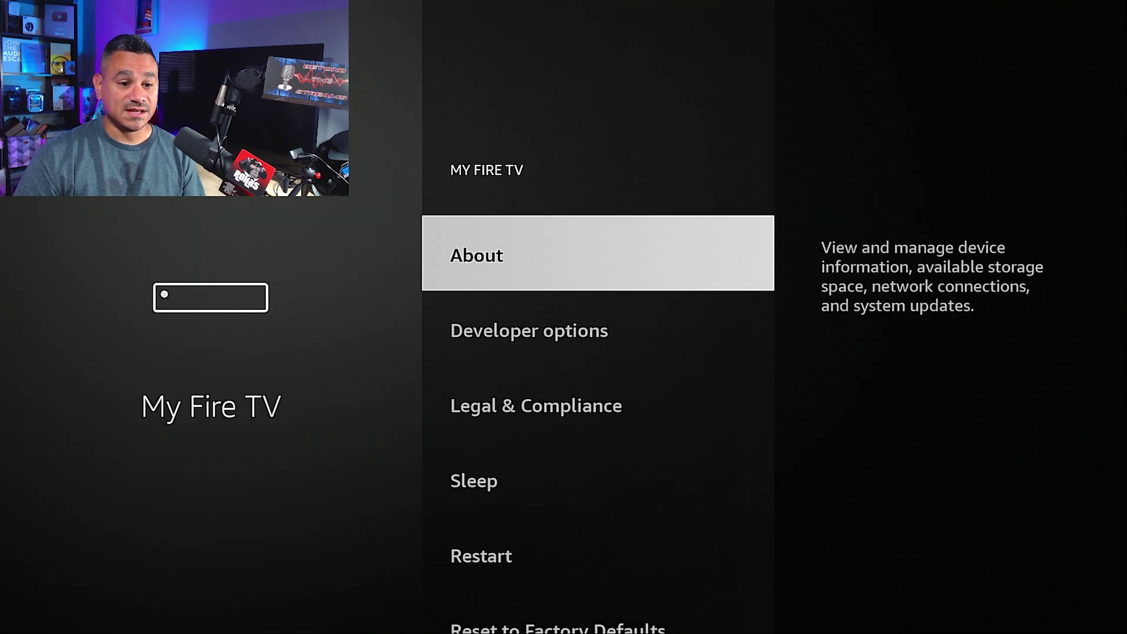
pyautogui.press('Down')
pyautogui.press('Down')
pyautogui.press('Down')
pyautogui.press('Down')
pyautogui.press('Down')
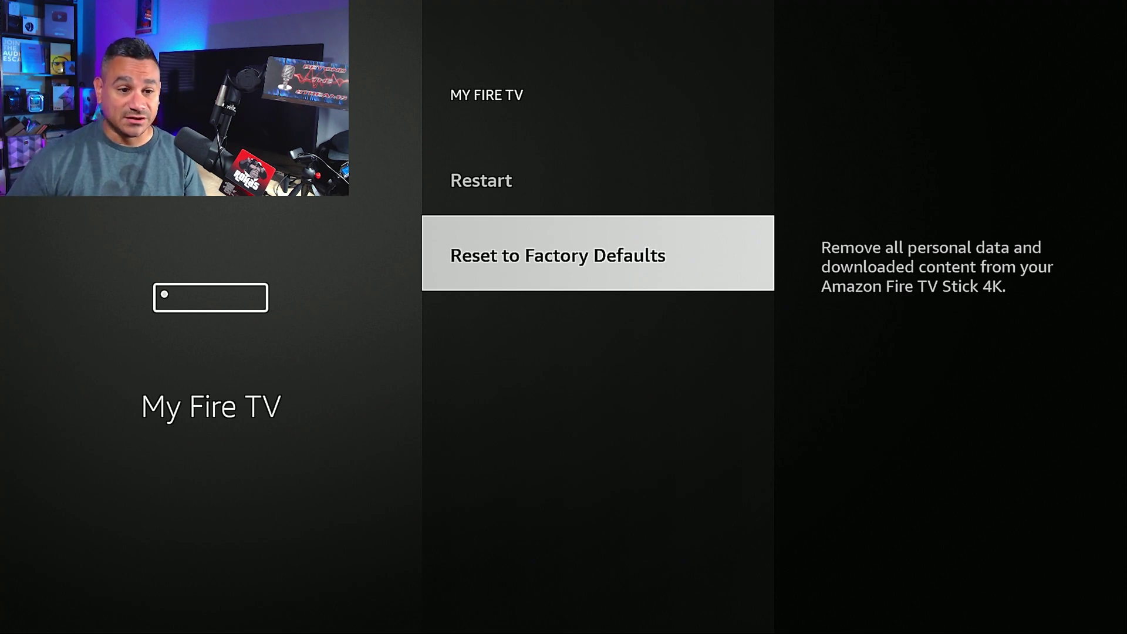
pyautogui.press('Escape')
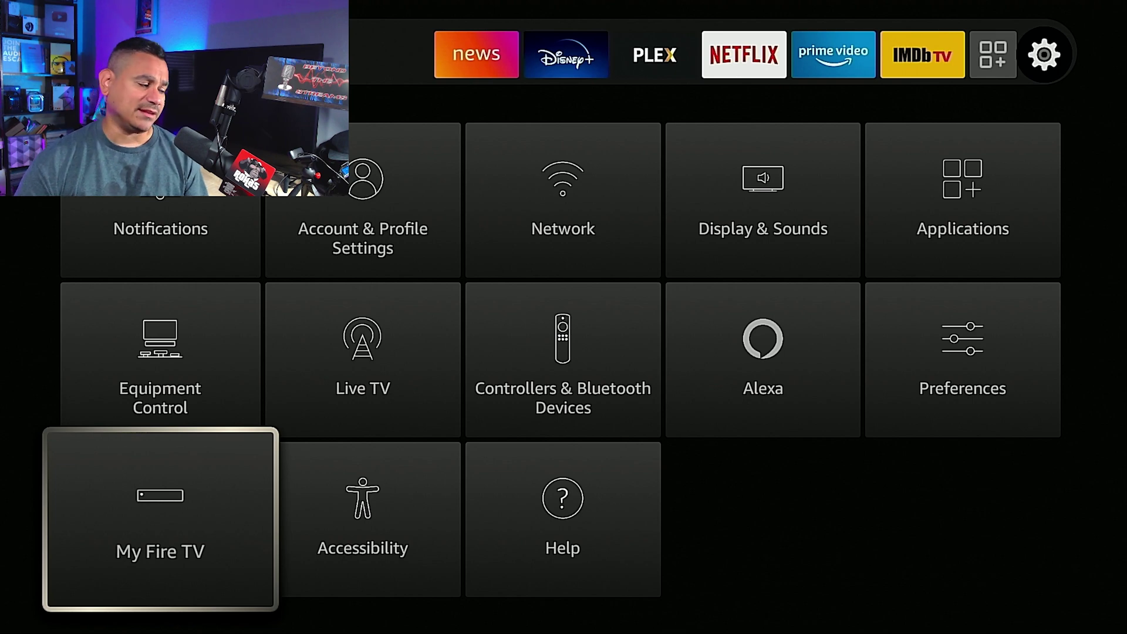
# Return to the Home screen and open the ES file manager from a search of apps
pyautogui.press('Up')
pyautogui.press('Up')
pyautogui.press('Up')
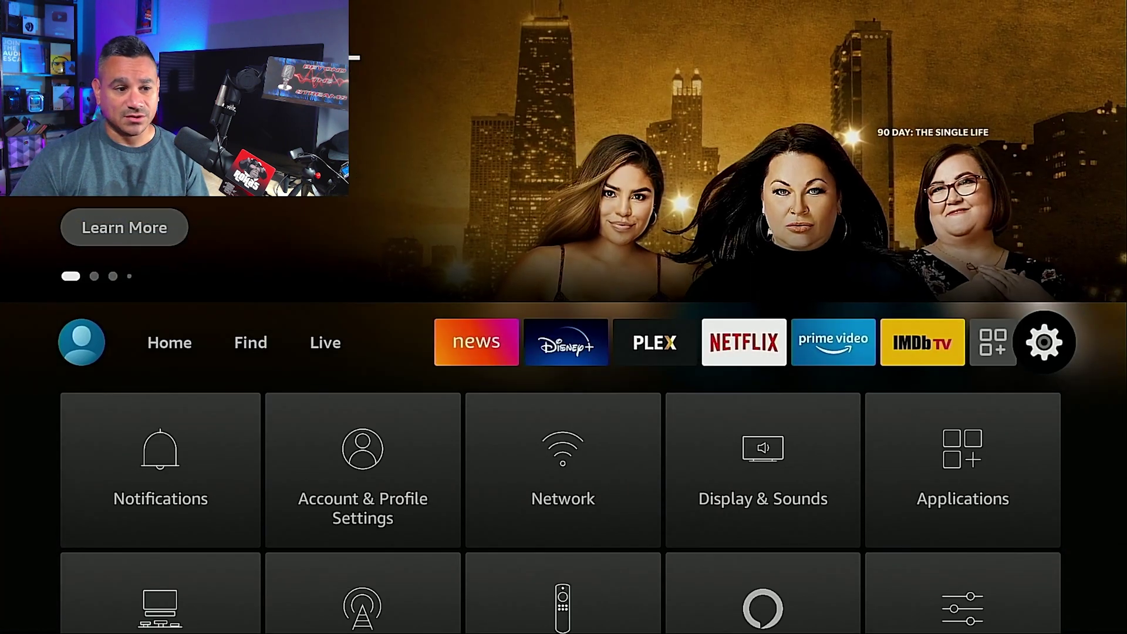
pyautogui.press('Home')
pyautogui.press('Left')
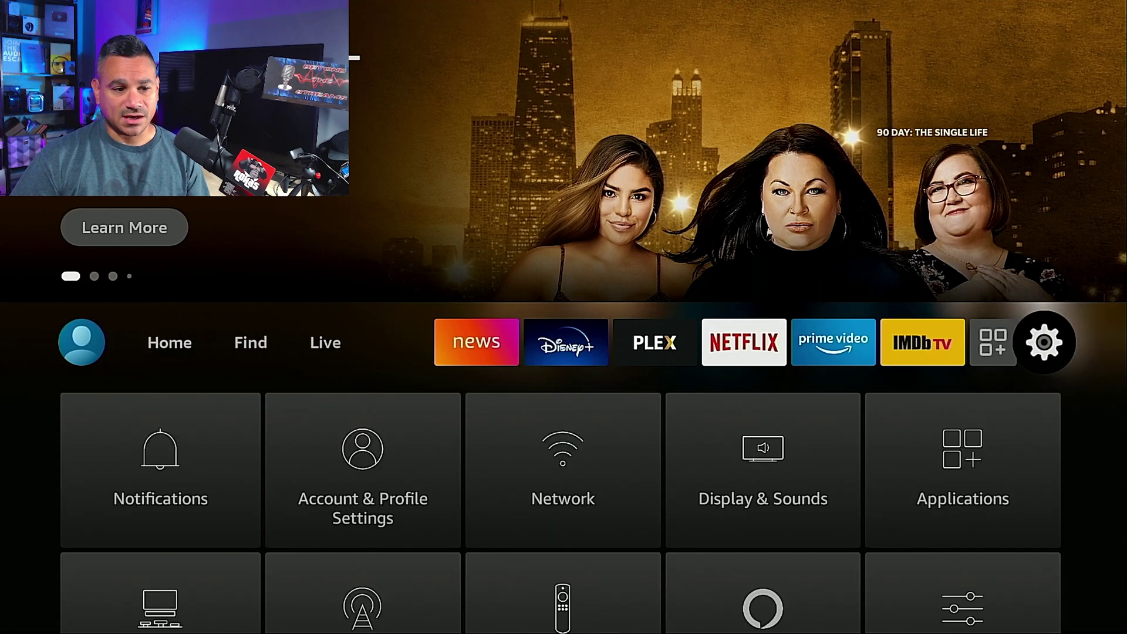
pyautogui.press('Right')
pyautogui.press('Right')
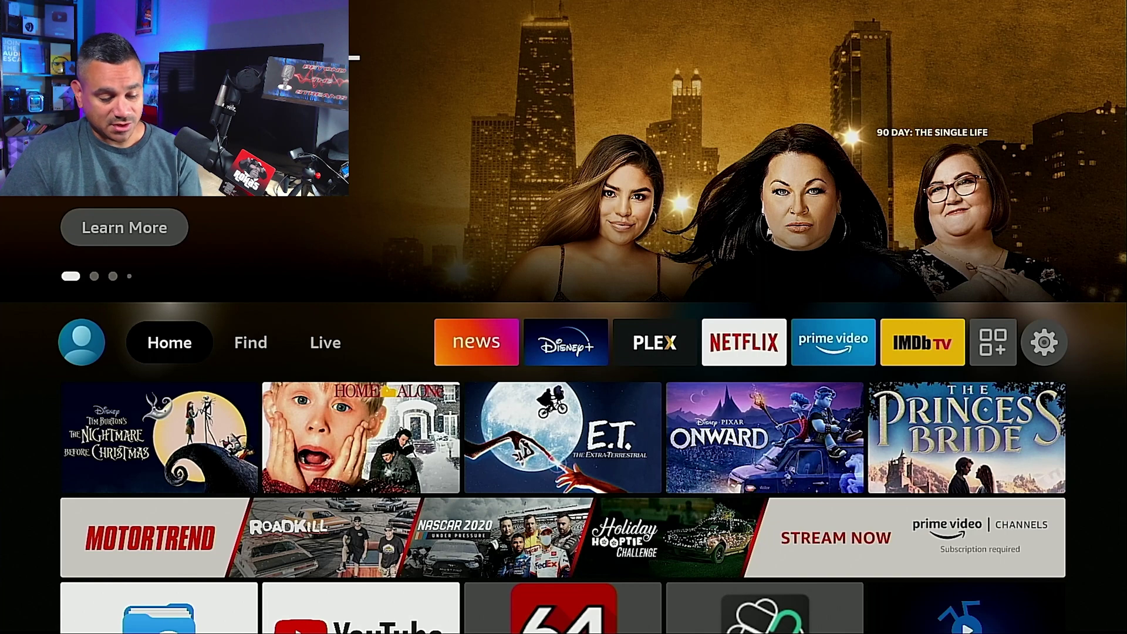
pyautogui.press('XF86Search')
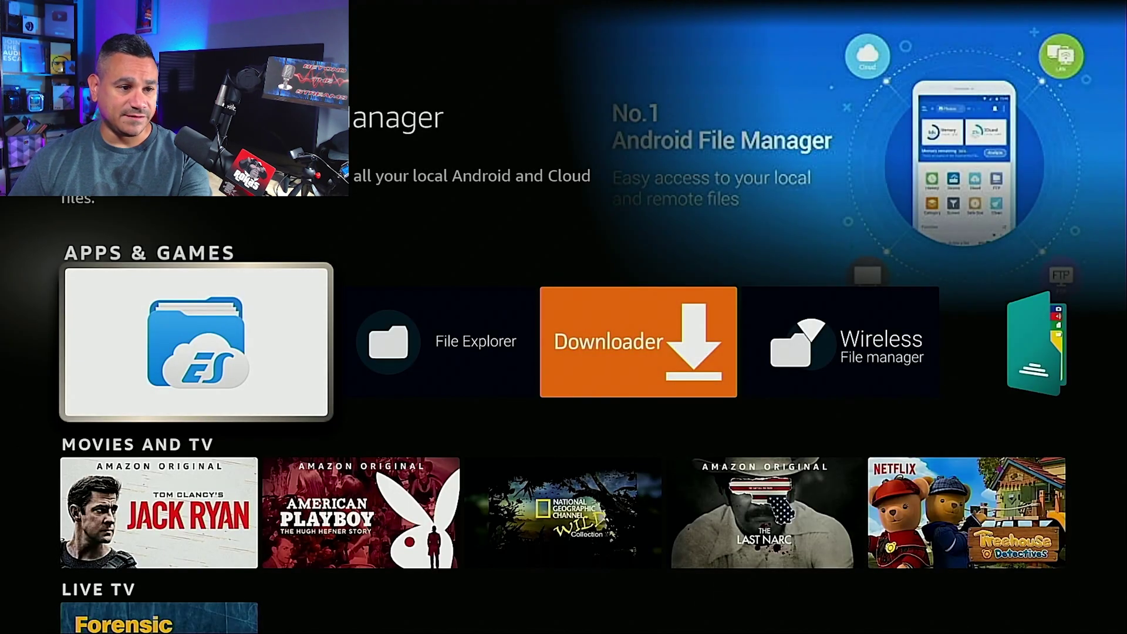
pyautogui.press('Return')
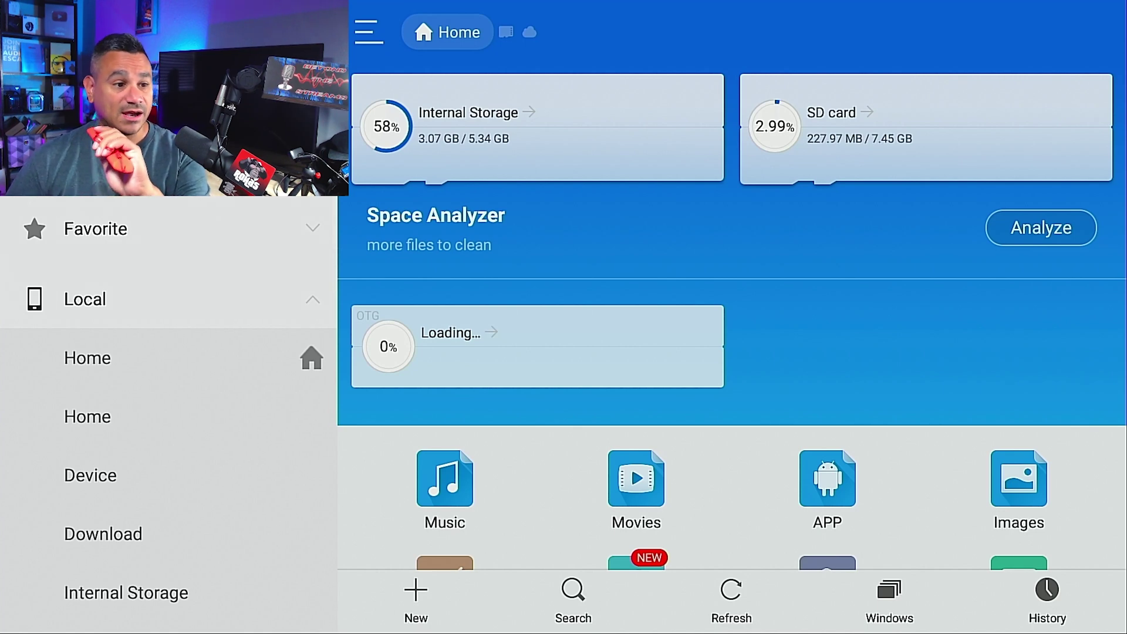
# Open the SD card from the local storage locations to view its contents
pyautogui.press('Left')
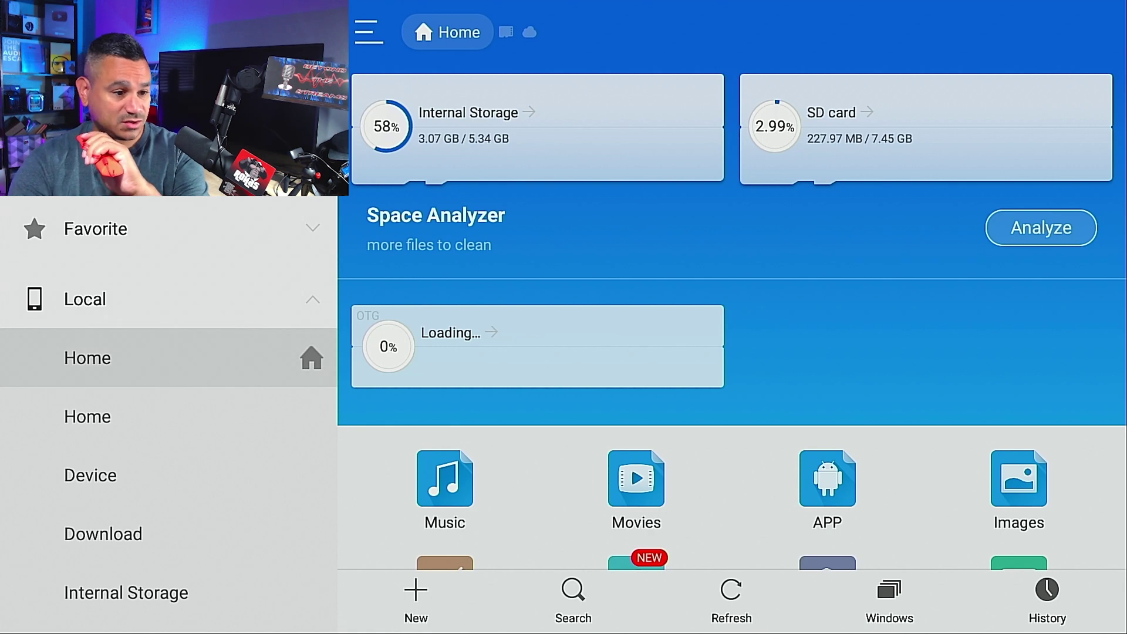
pyautogui.press('Right')
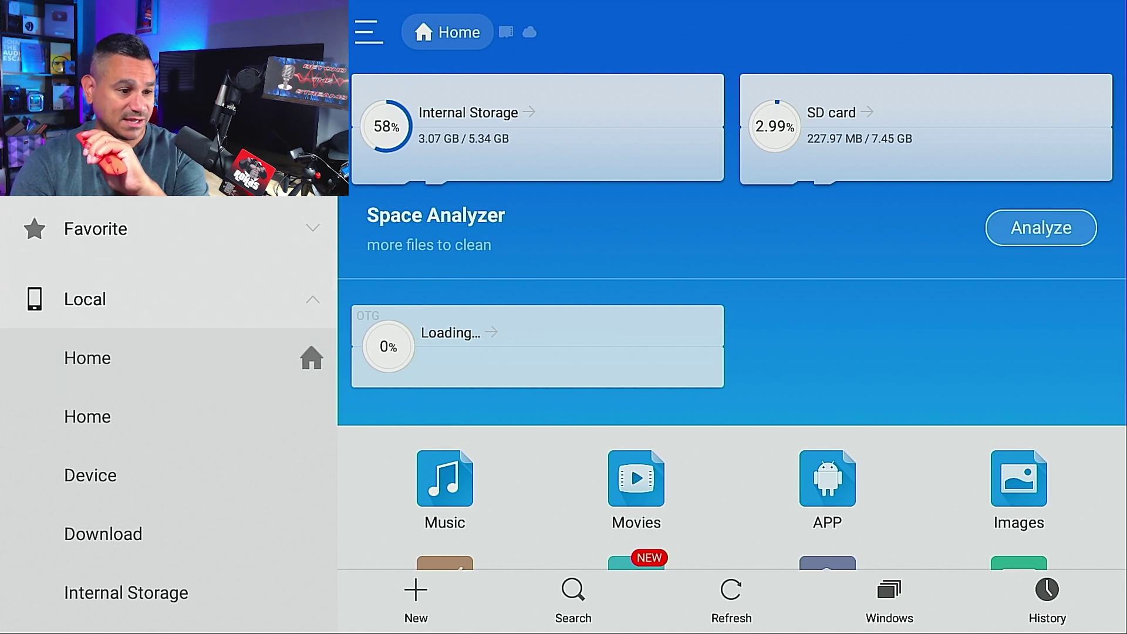
pyautogui.press('Left')
pyautogui.press('Down')
pyautogui.press('Down')
pyautogui.press('Down')
pyautogui.press('Down')
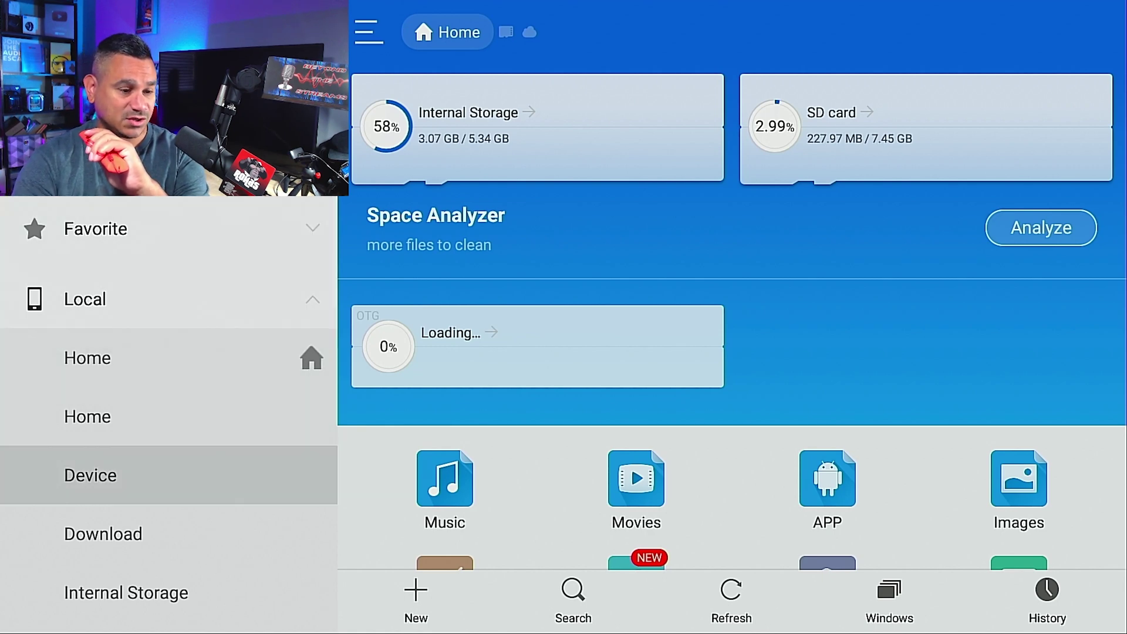
pyautogui.press('Down')
pyautogui.press('Down')
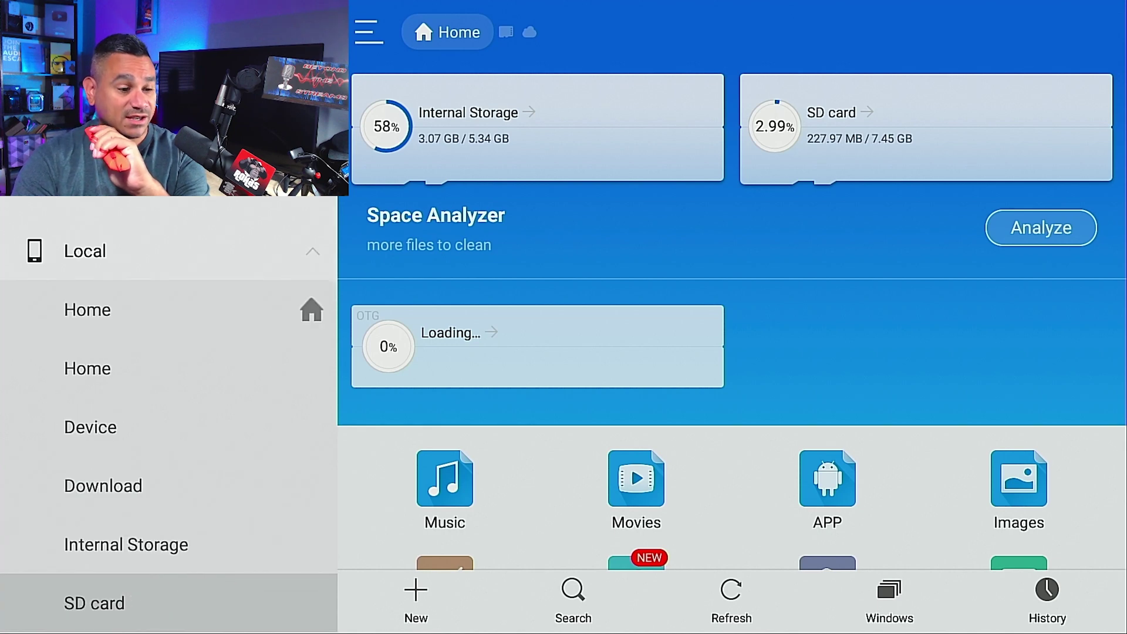
pyautogui.press('Down')
pyautogui.press('Up')
pyautogui.press('Down')
pyautogui.press('Down')
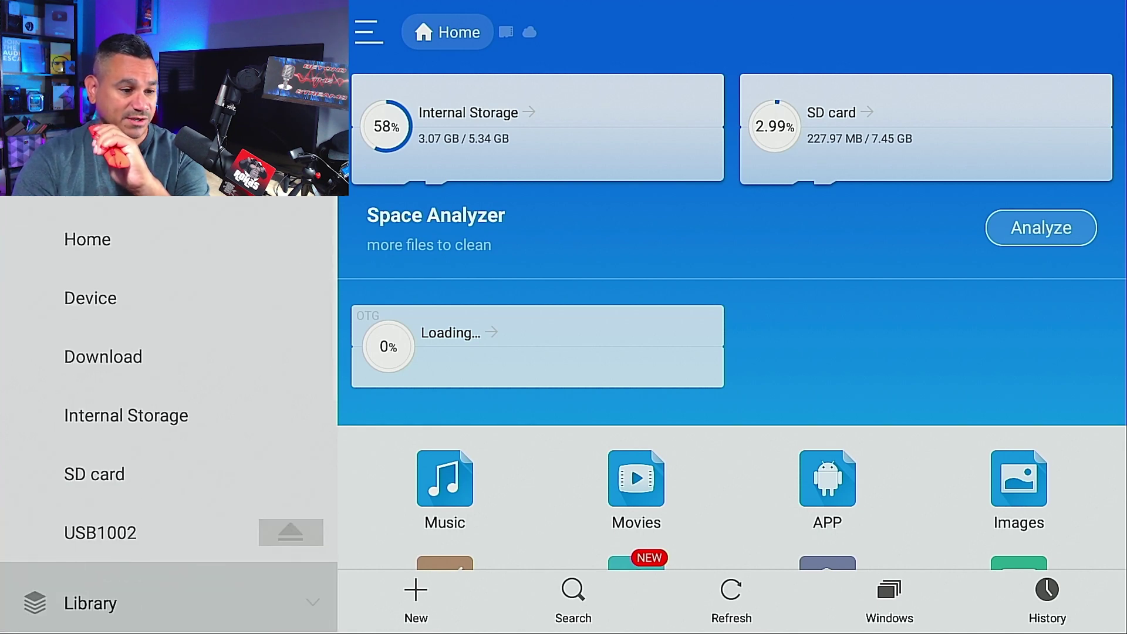
pyautogui.press('Up')
pyautogui.press('Up')
pyautogui.press('Return')
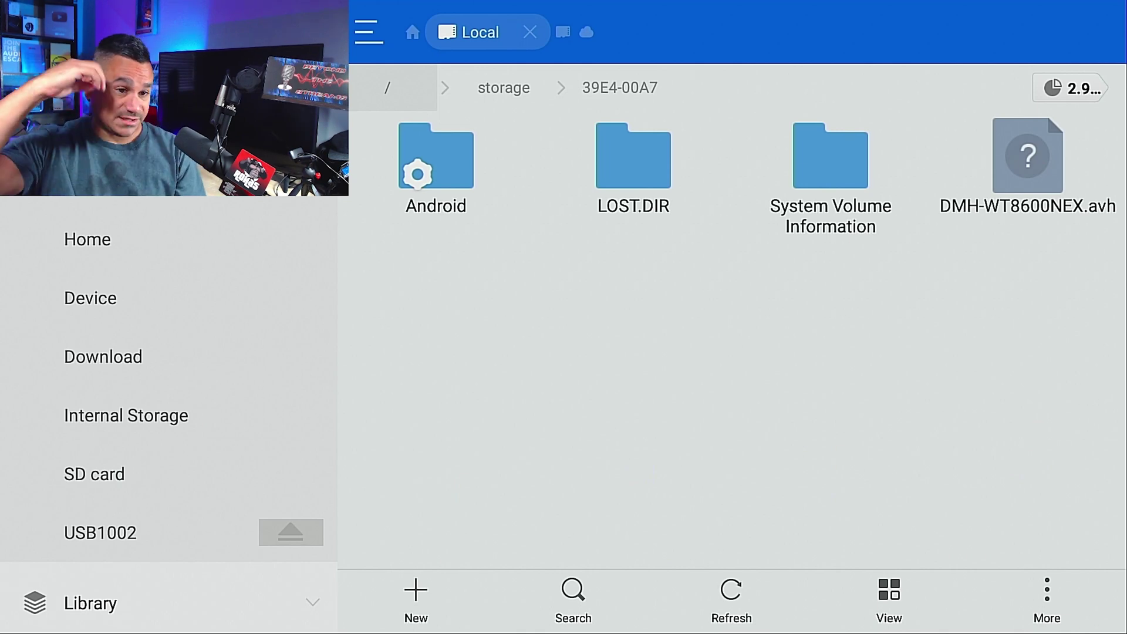
# Try to open the file DMH-WT8600NEX.avh stored on the SD card
pyautogui.press('Right')
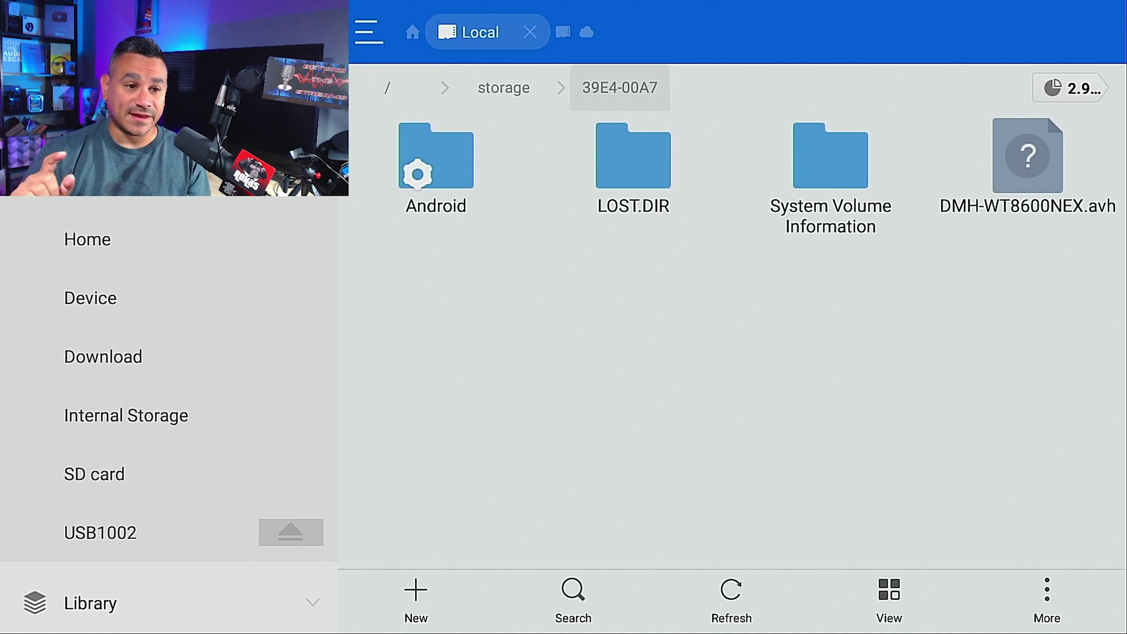
pyautogui.press('Down')
pyautogui.press('Right')
pyautogui.press('Right')
pyautogui.press('Right')
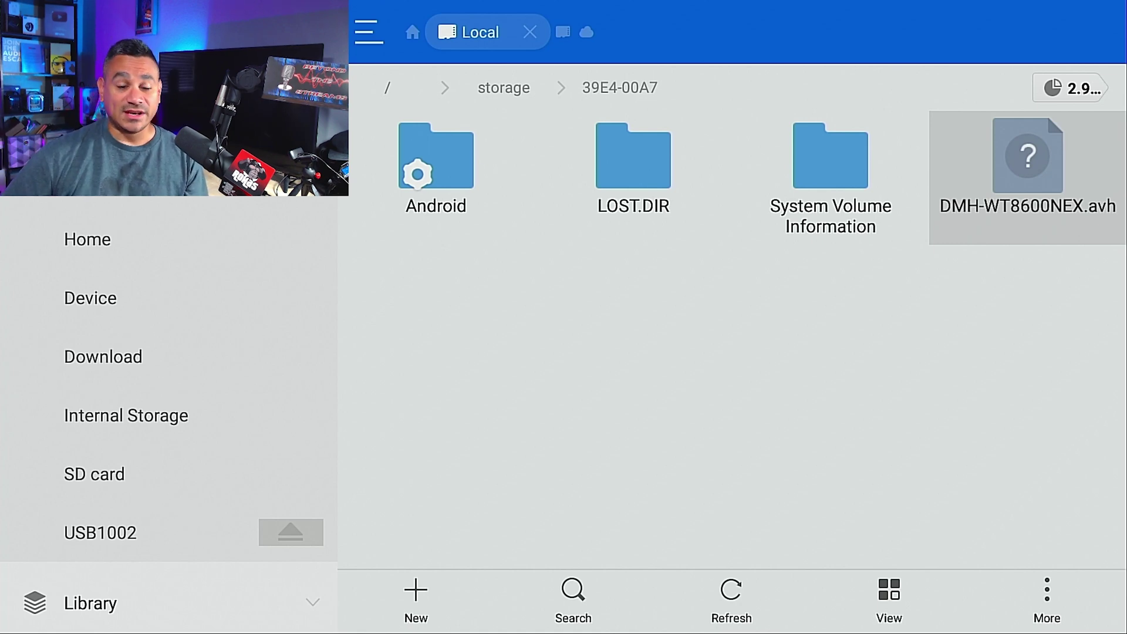
pyautogui.press('Return')
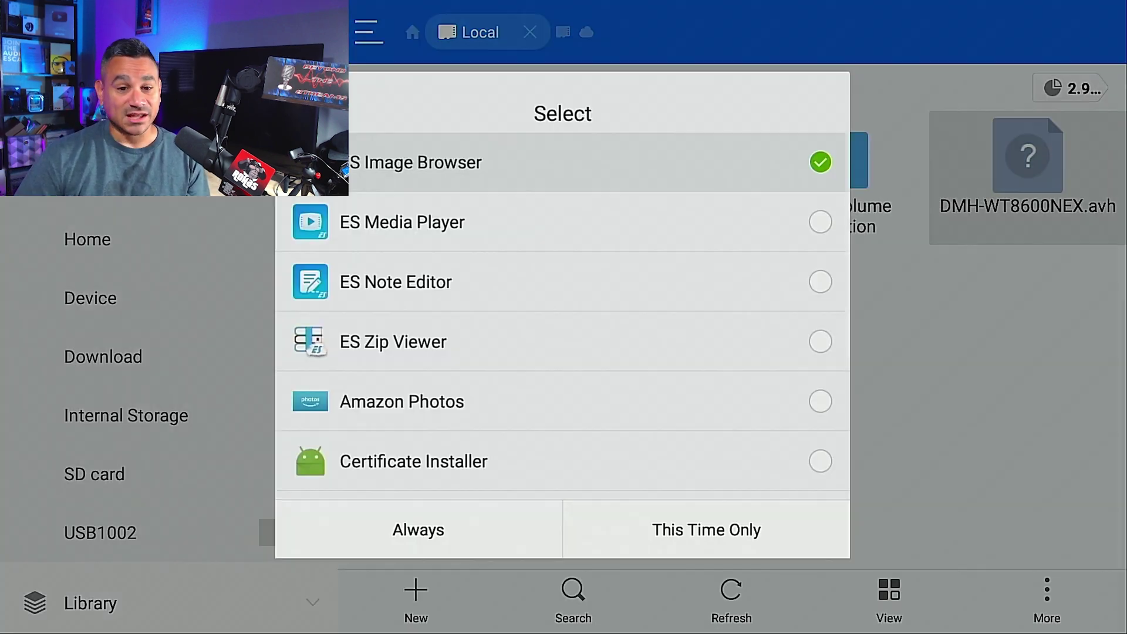
# Look through the apps offered for opening the file and close the list without choosing one
pyautogui.press('Down')
pyautogui.press('Down')
pyautogui.press('Down')
pyautogui.press('Down')
pyautogui.press('Down')
pyautogui.press('Down')
pyautogui.press('Down')
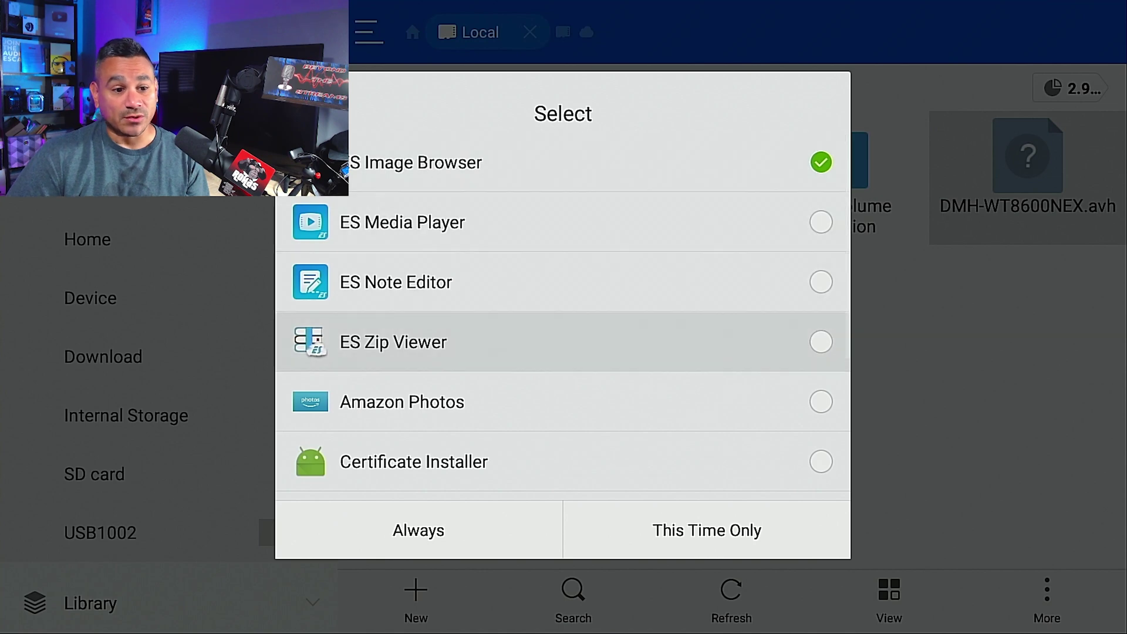
pyautogui.press('Up')
pyautogui.press('Up')
pyautogui.press('Up')
pyautogui.press('Up')
pyautogui.press('Up')
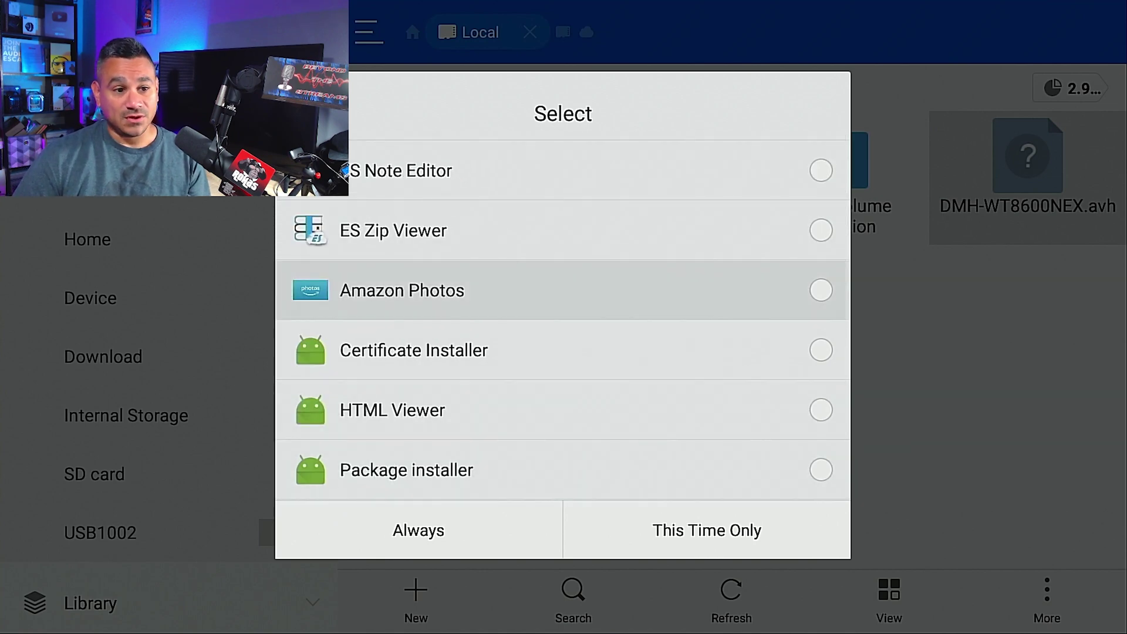
pyautogui.press('Down')
pyautogui.press('Down')
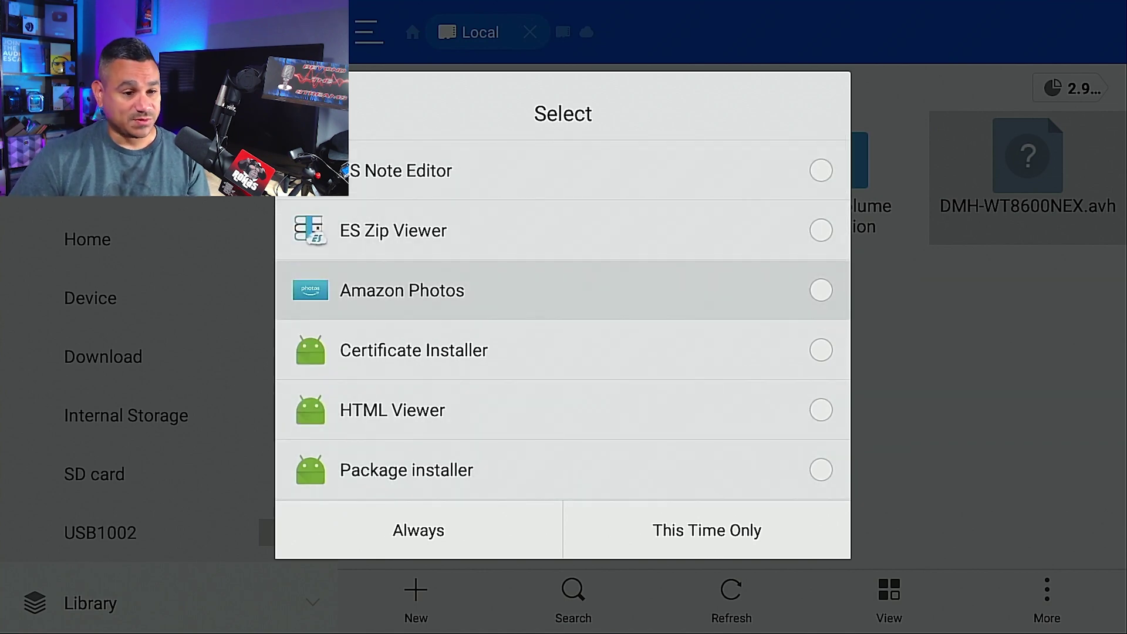
pyautogui.press('Down')
pyautogui.press('Down')
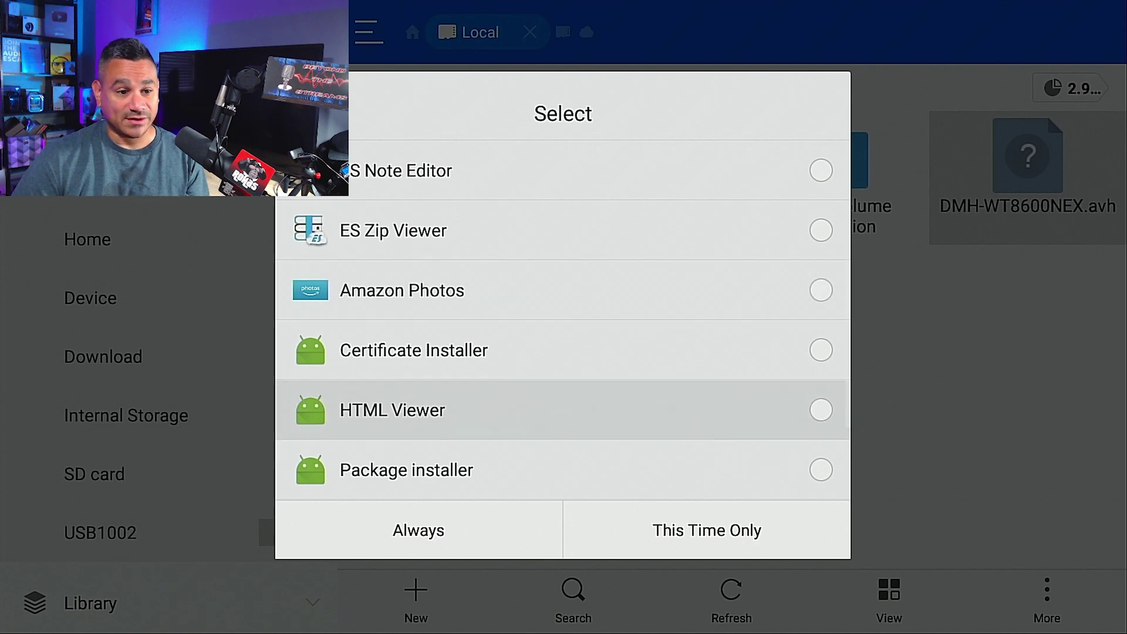
pyautogui.press('Escape')
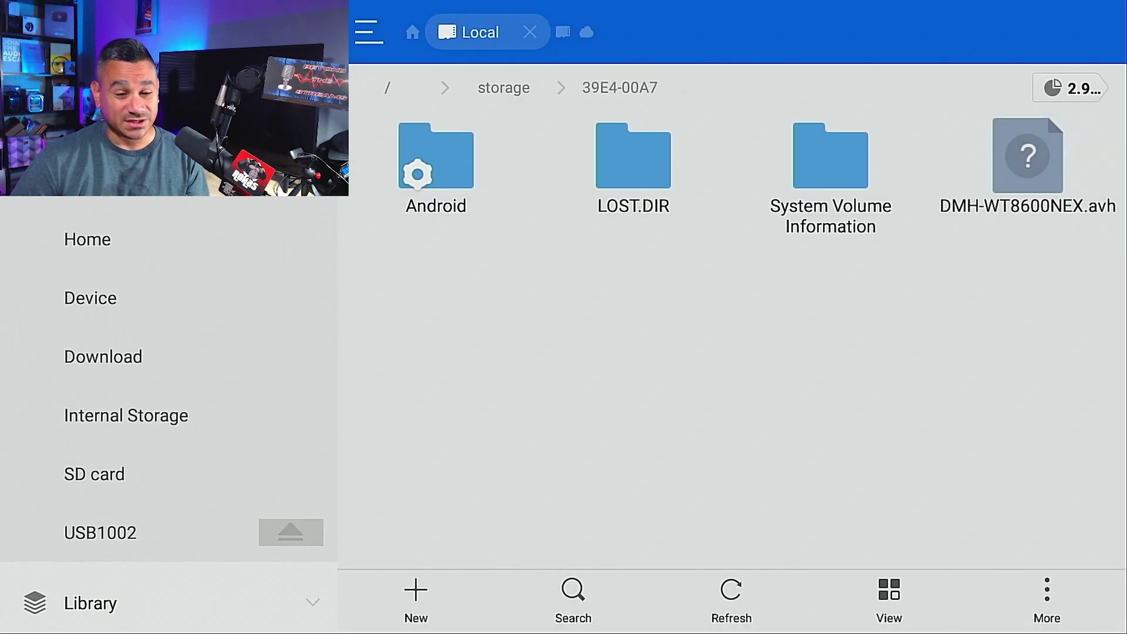
# Open the Download folder from the local storage locations to view its files
pyautogui.press('Down')
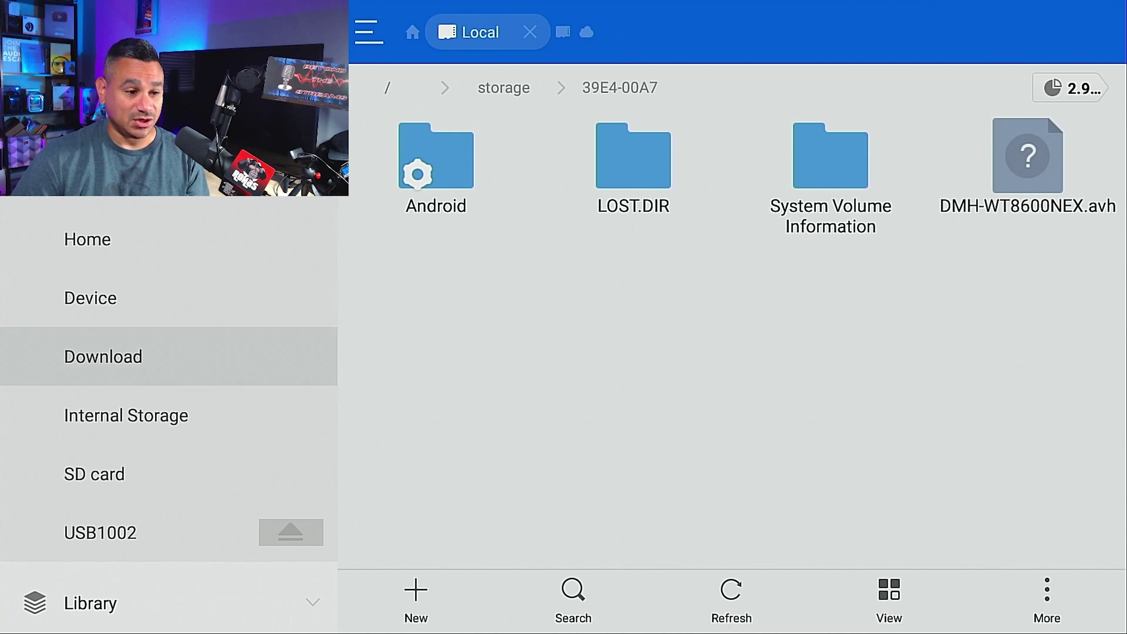
pyautogui.press('Return')
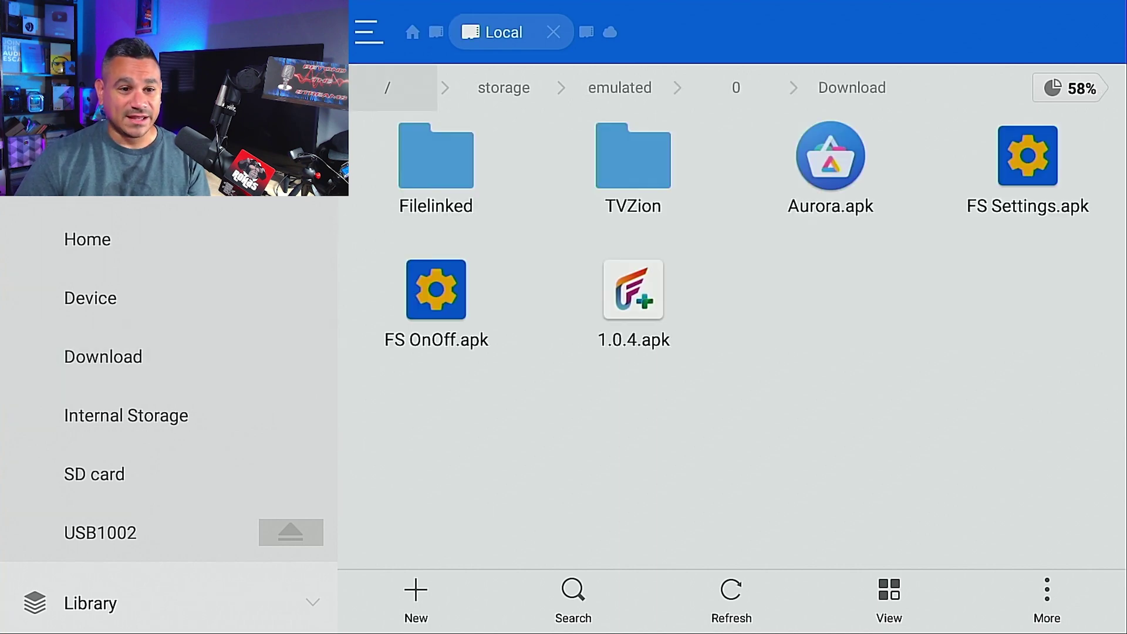
# Unmount the USB1002 drive from the local storage locations
pyautogui.press('Down')
pyautogui.press('Down')
pyautogui.press('Return')
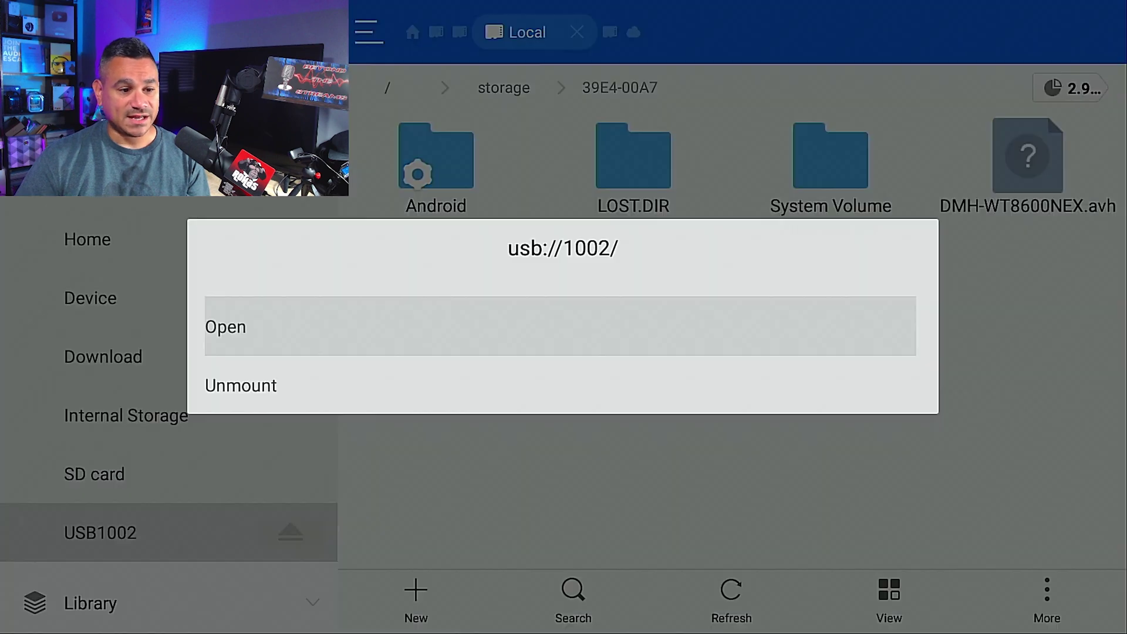
pyautogui.press('Down')
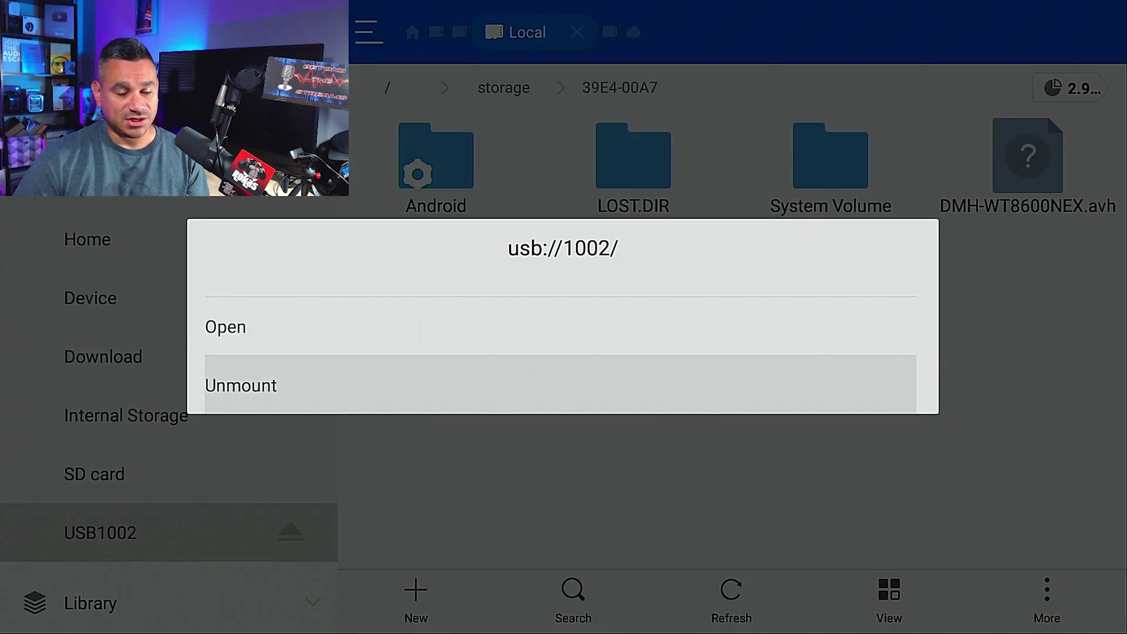
pyautogui.press('Up')
pyautogui.press('Down')
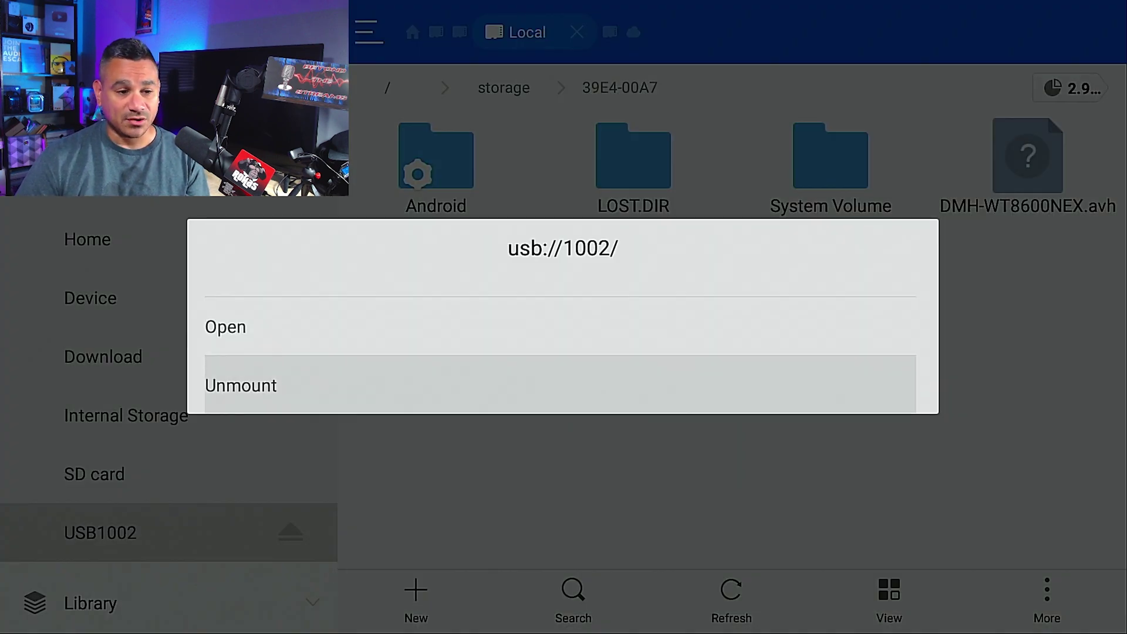
pyautogui.press('Return')
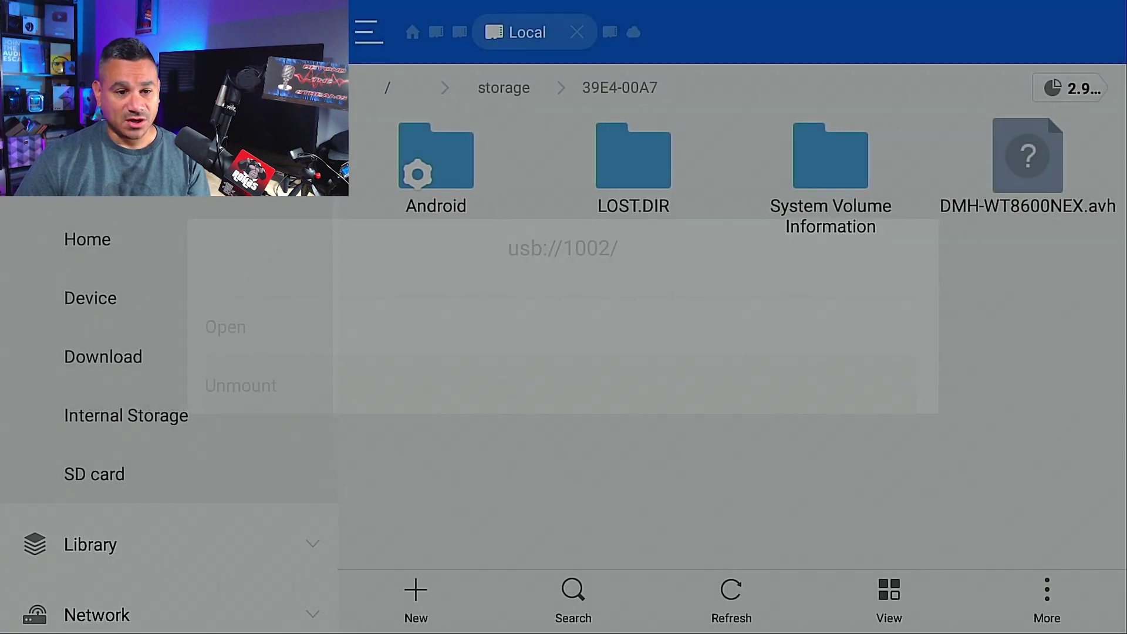